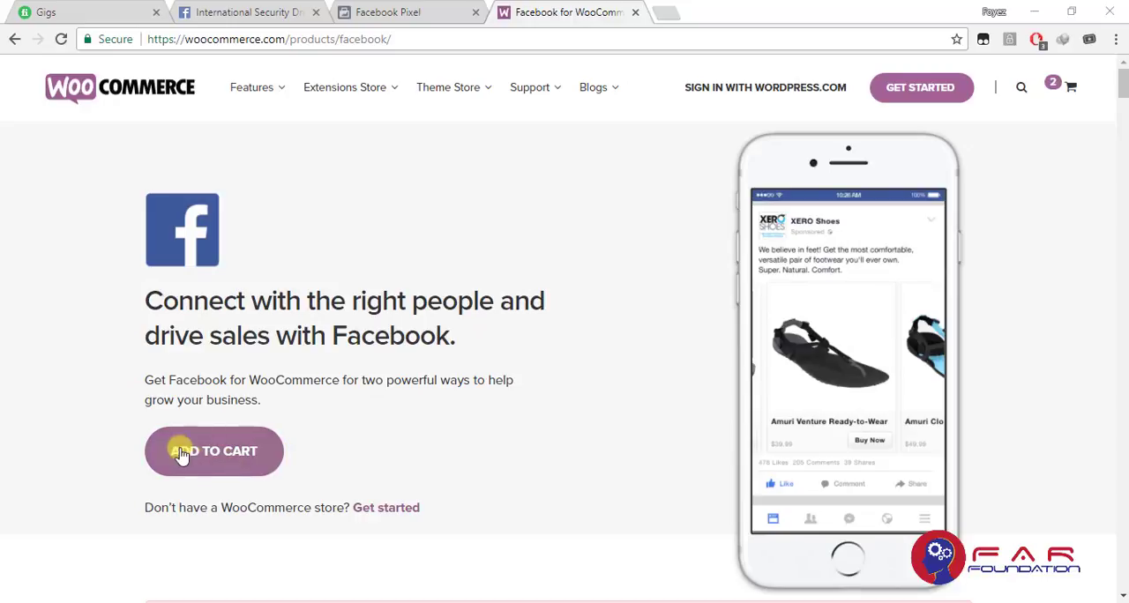
scroll(436, 423, "down", 3)
scroll(436, 423, "up", 3)
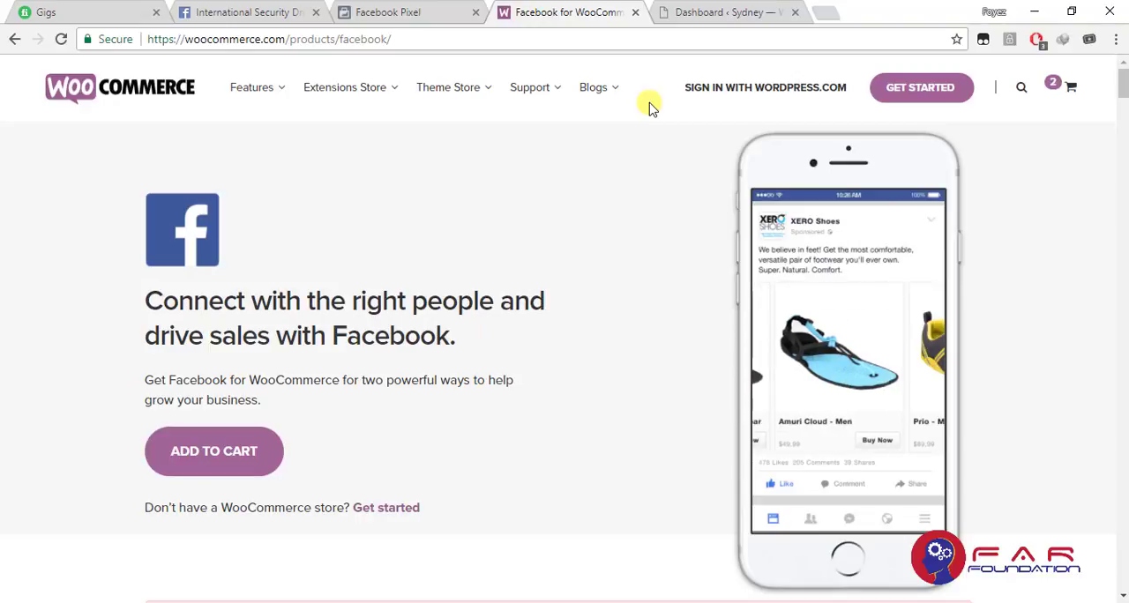
Switch to the Sydney site's WordPress dashboard and open the upload form for adding a new plugin
left_click(726, 12)
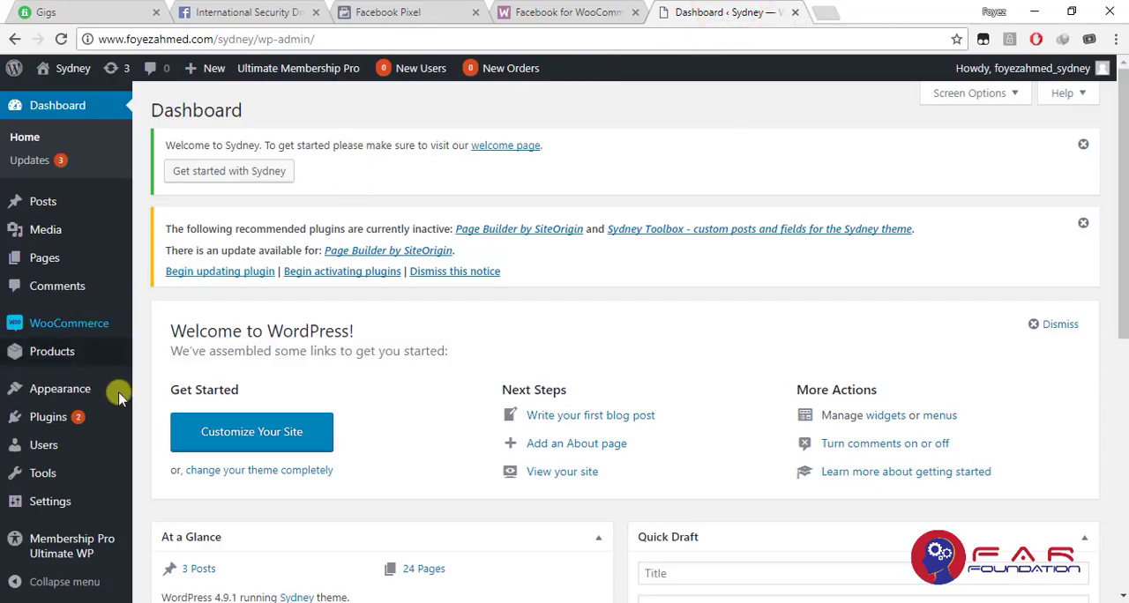
mouse_move(86, 430)
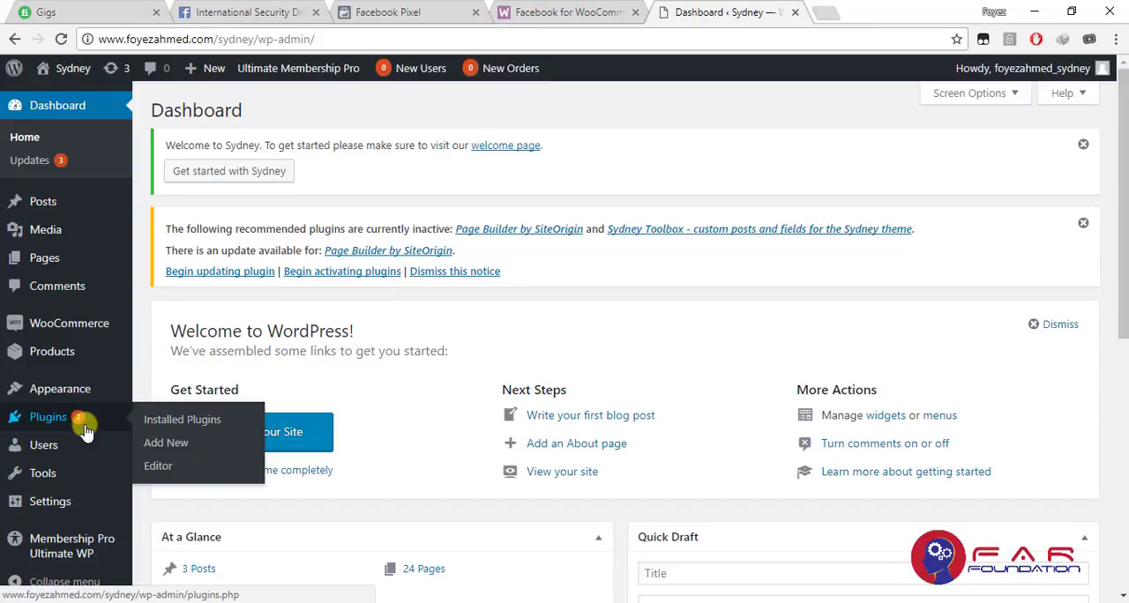
left_click(164, 447)
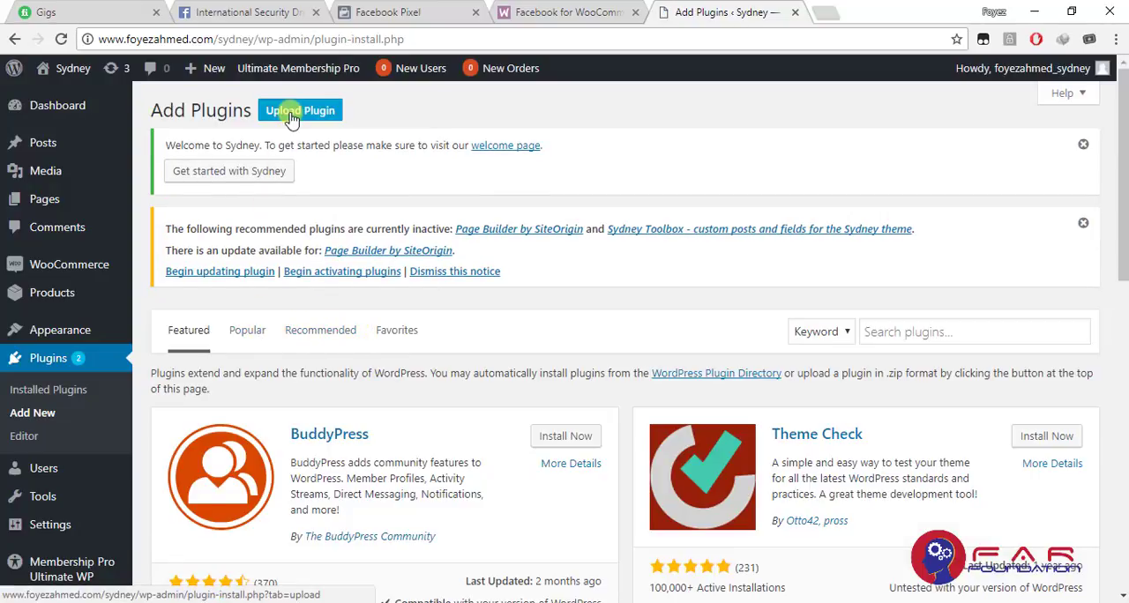
left_click(291, 119)
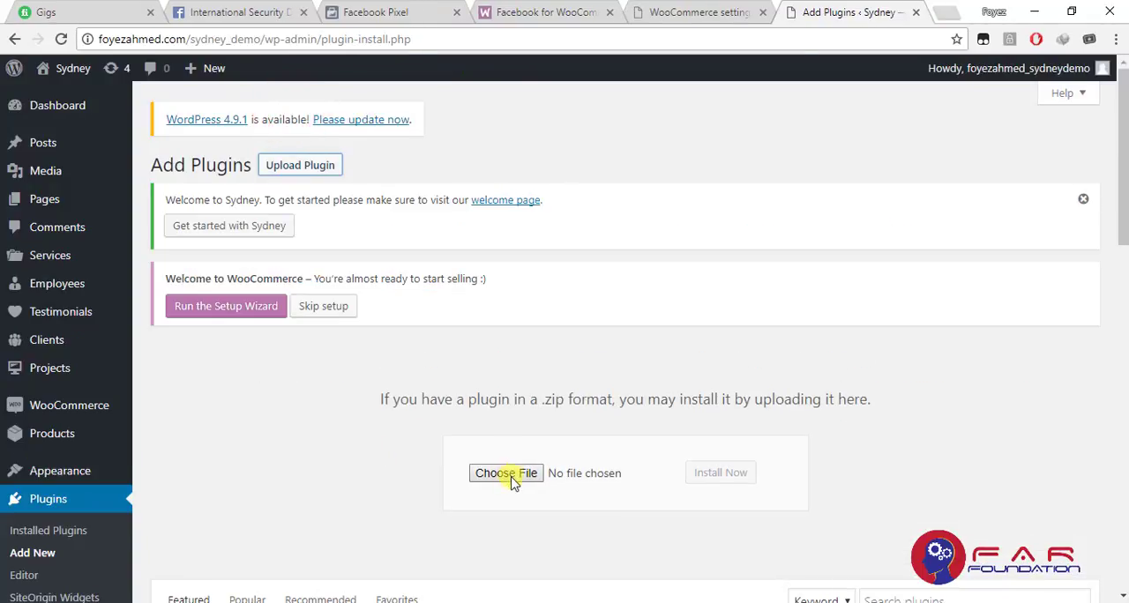
Install the plugin from facebook-for-woocommerce.zip in the Wordpress folder and activate it
left_click(508, 474)
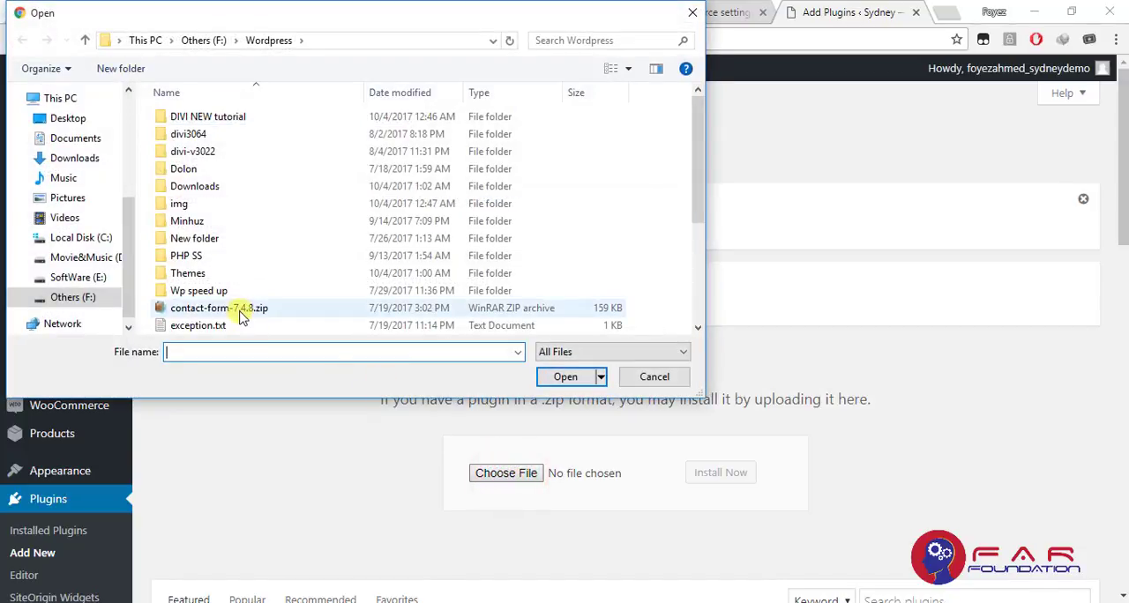
scroll(243, 313, "down", 3)
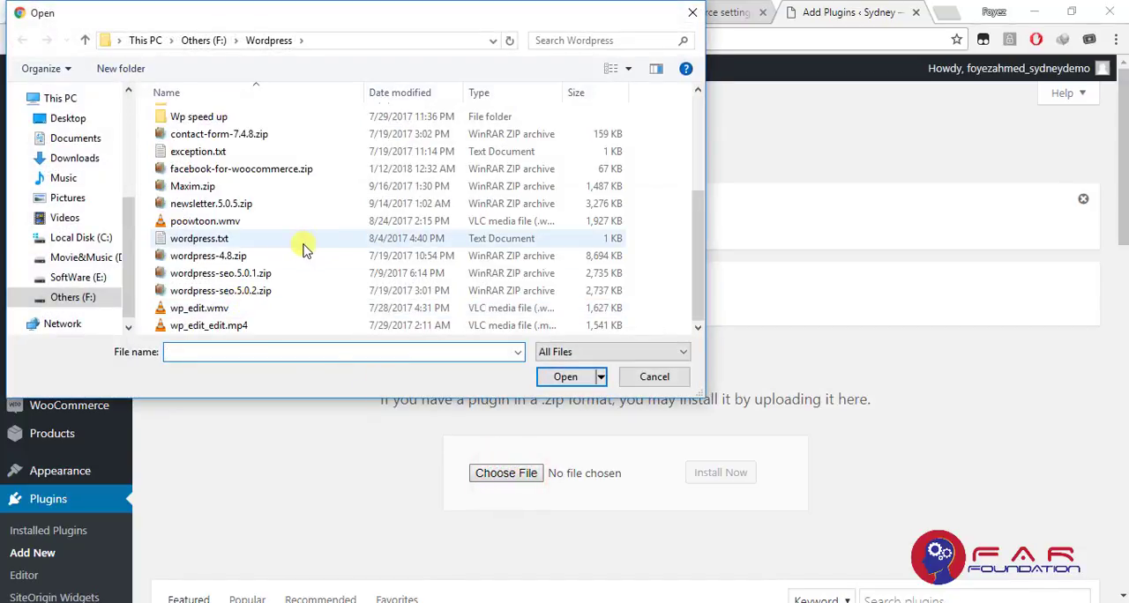
left_click(283, 169)
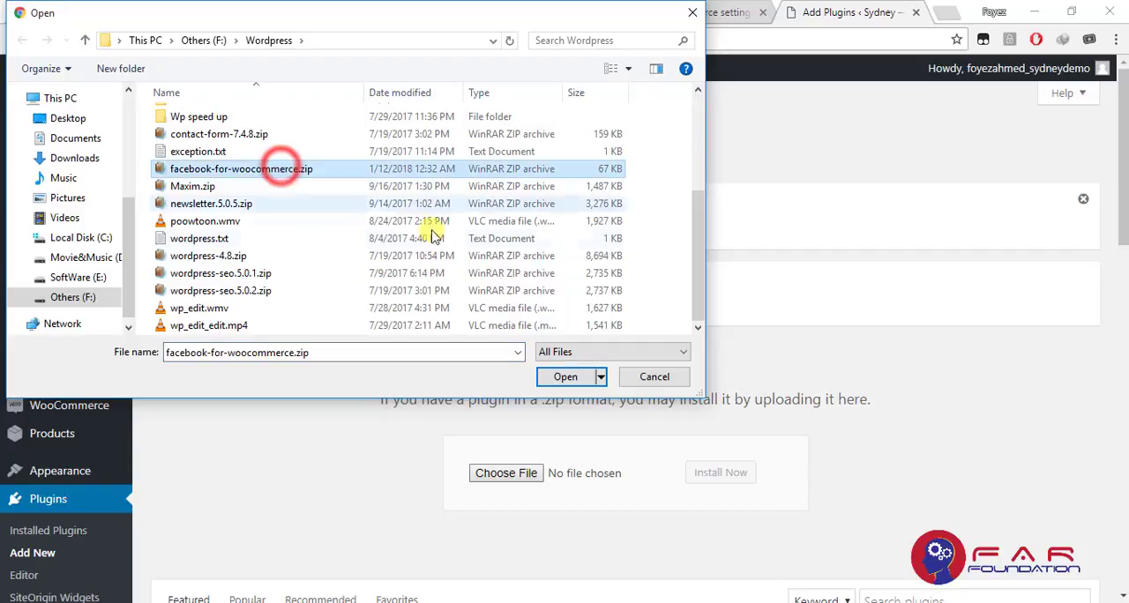
left_click(564, 378)
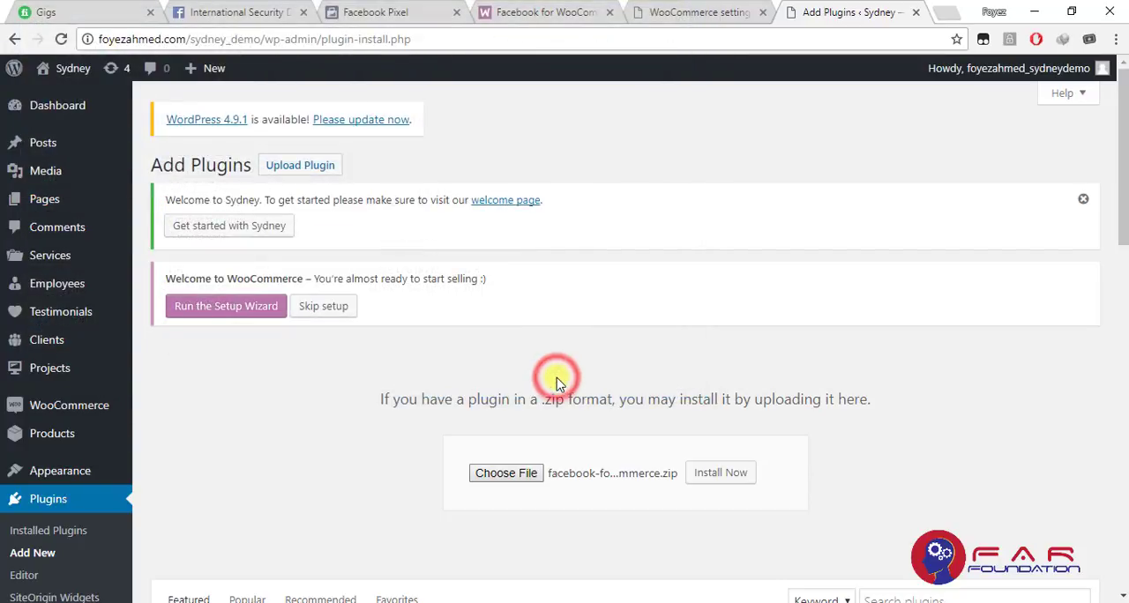
left_click(709, 476)
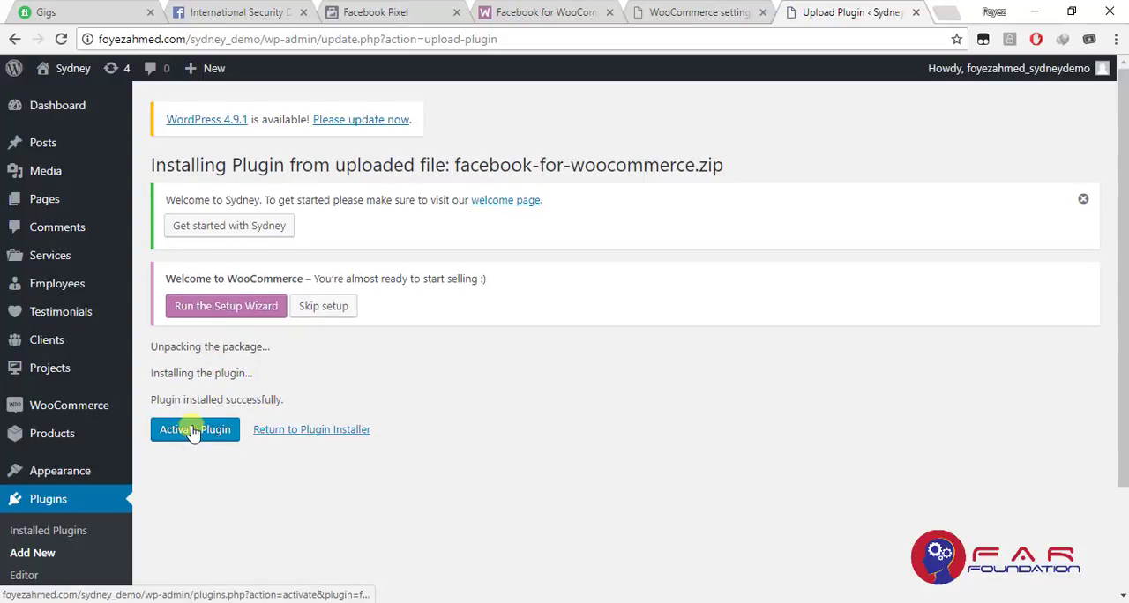
left_click(187, 432)
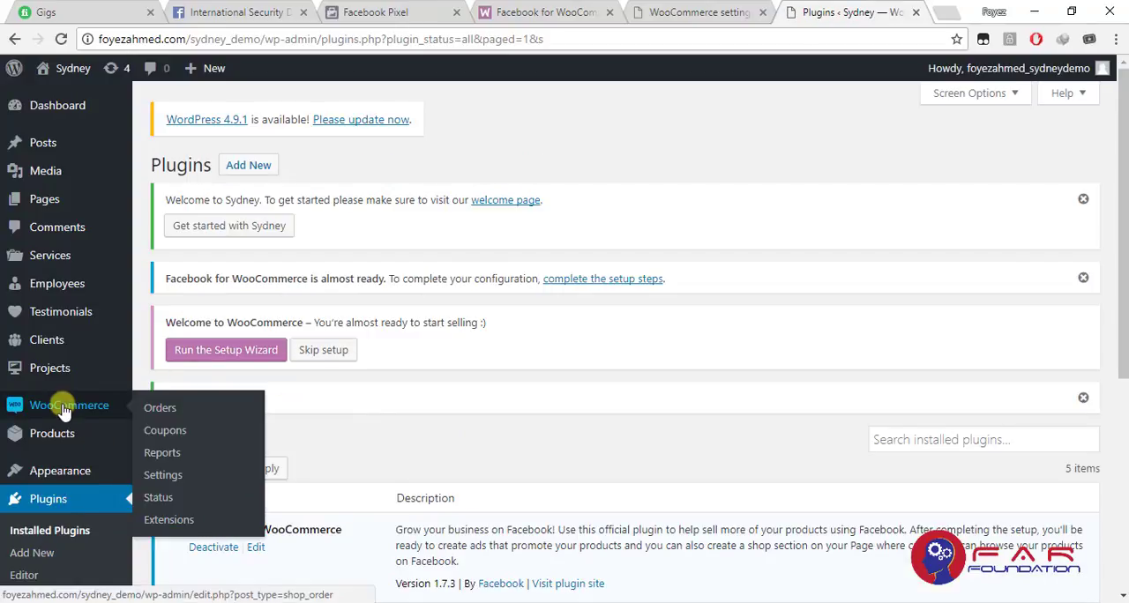
Open the WooCommerce Integration settings and find the Facebook store section
left_click(64, 411)
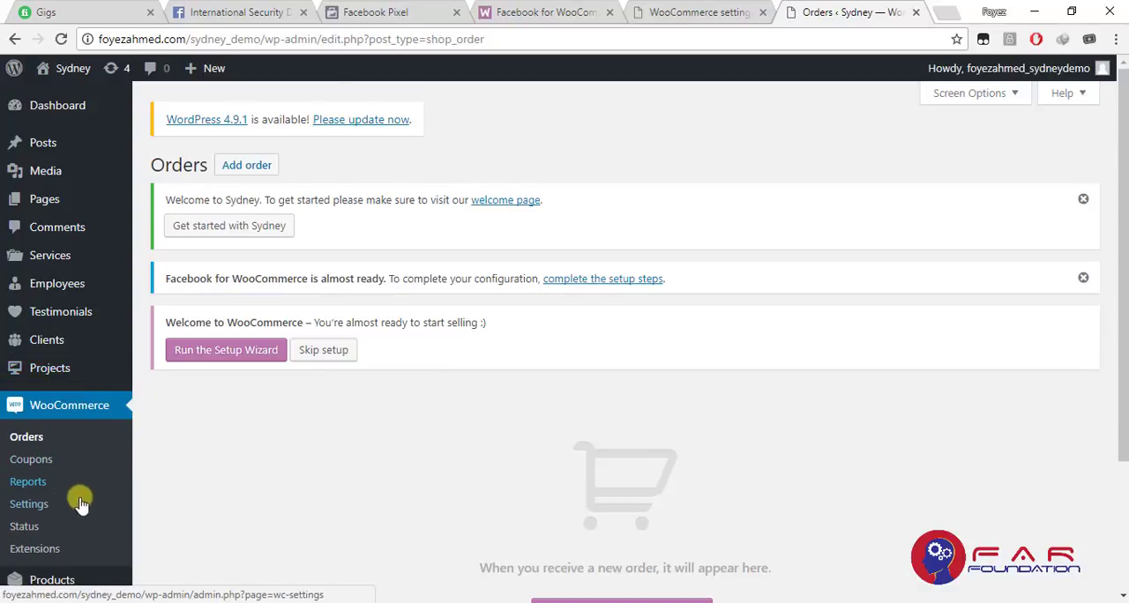
left_click(29, 504)
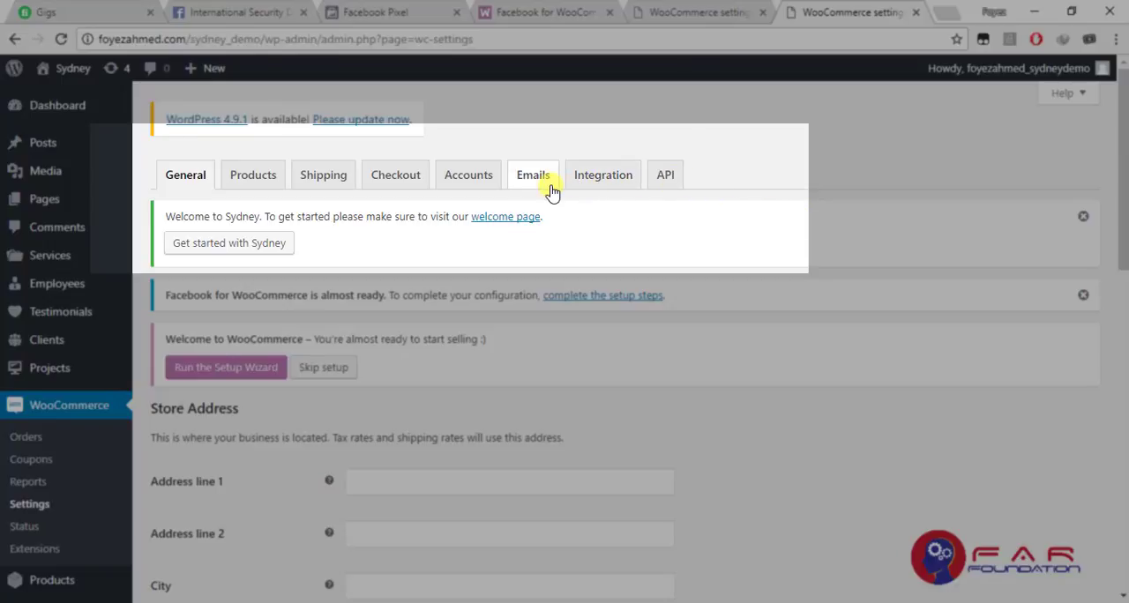
left_click(605, 181)
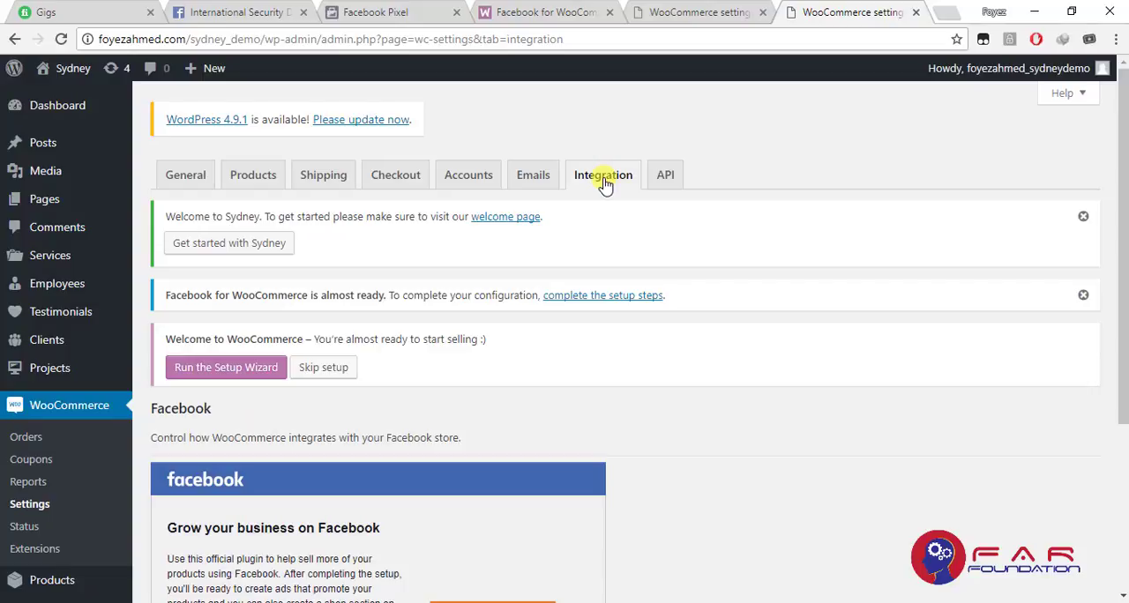
scroll(604, 183, "down", 3)
scroll(605, 183, "up", 2)
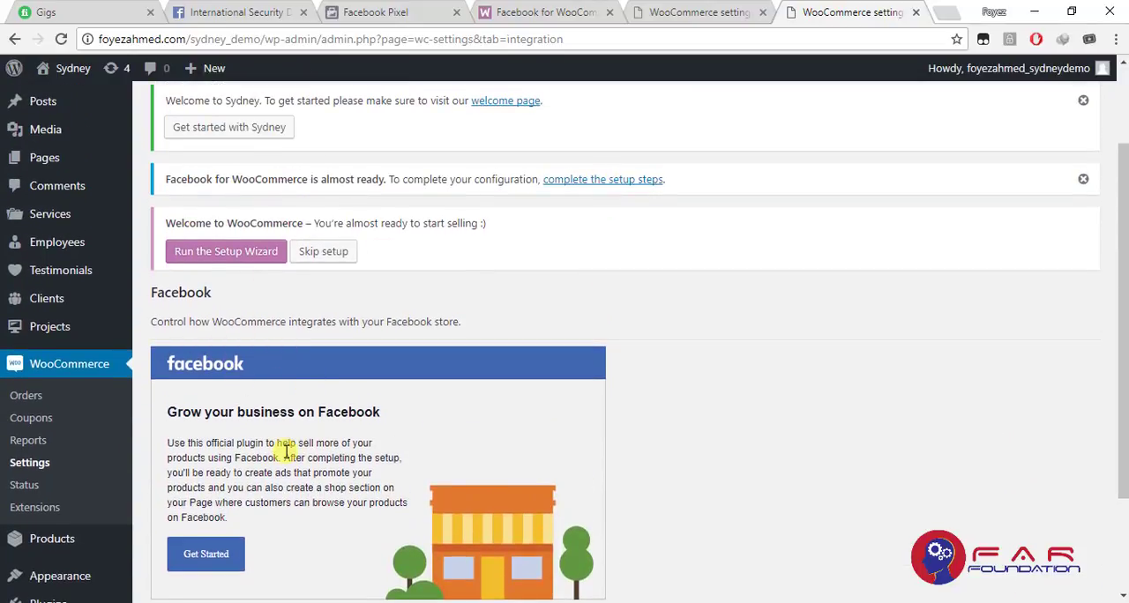
scroll(286, 451, "down", 2)
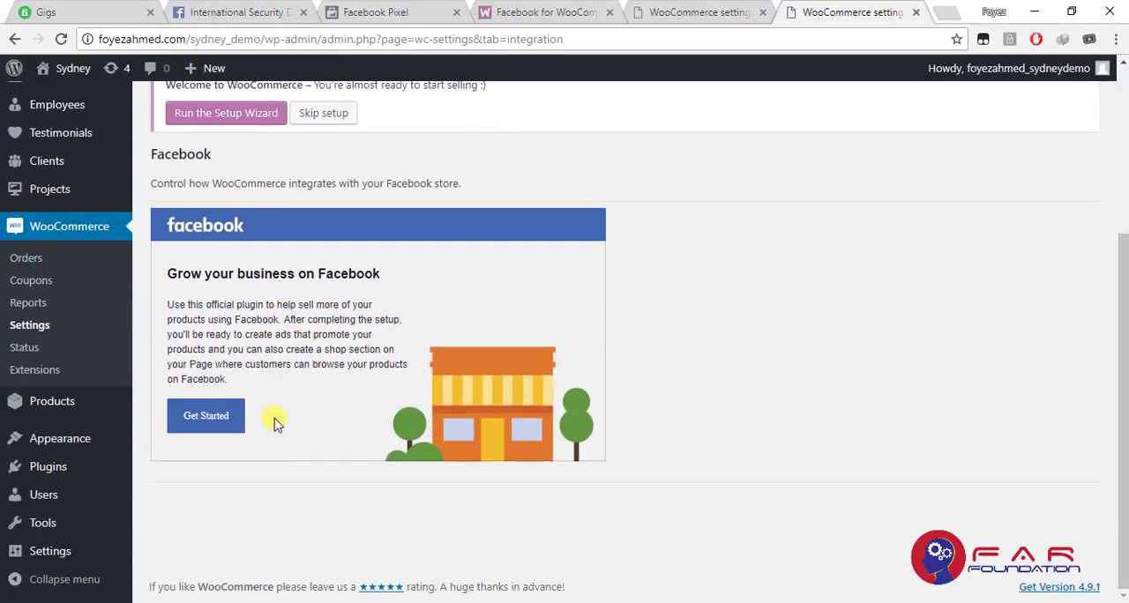
Start the Facebook for WooCommerce setup, dismiss the ad blocker notice and proceed past the welcome page
left_click(207, 418)
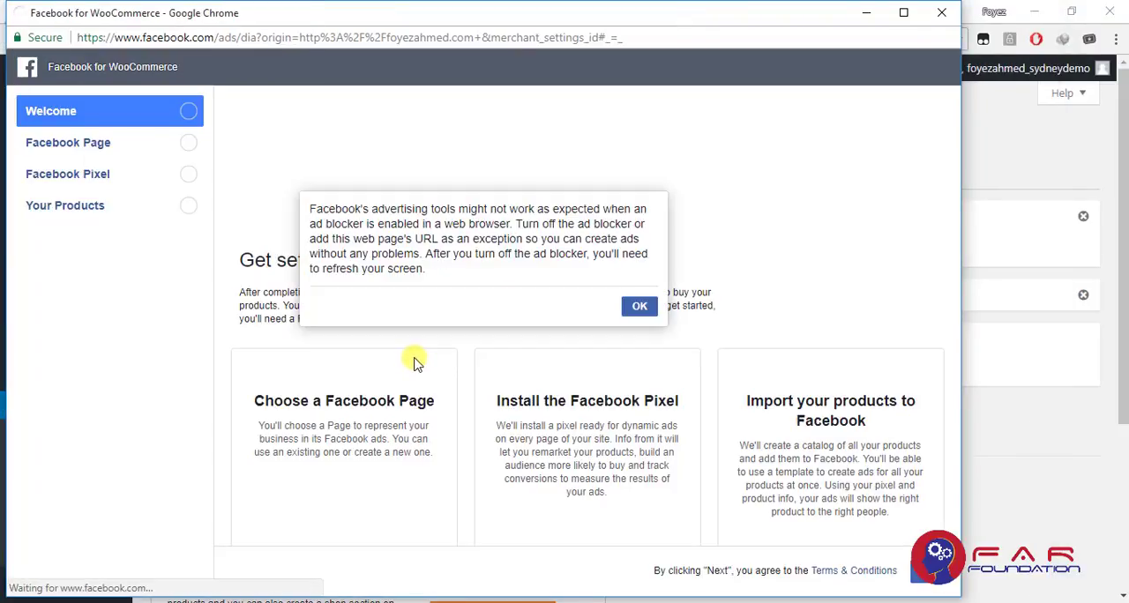
left_click(641, 307)
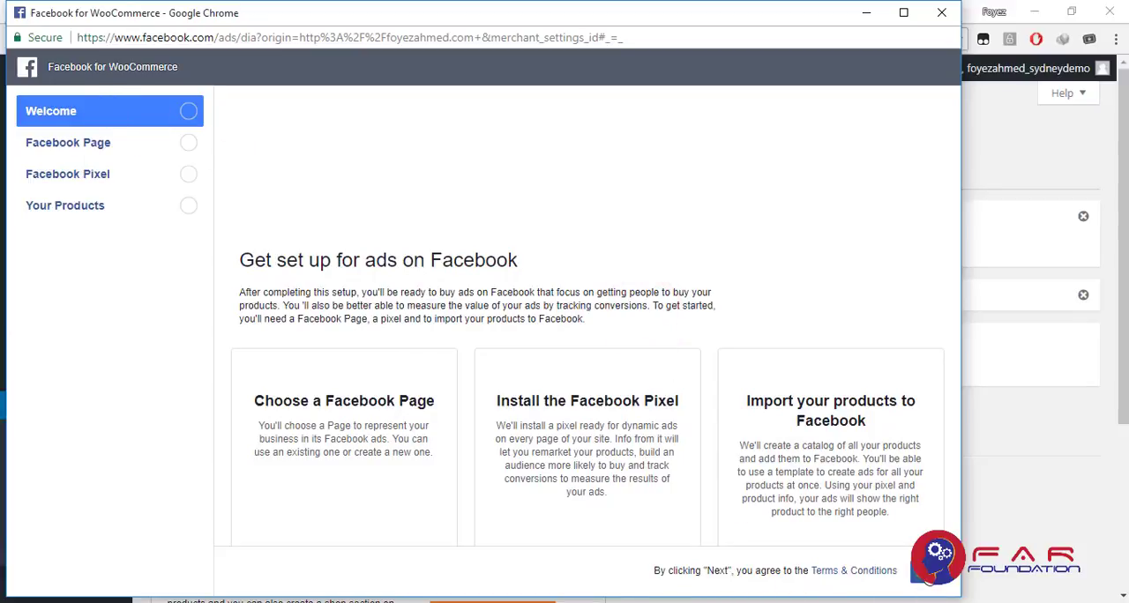
left_click(924, 572)
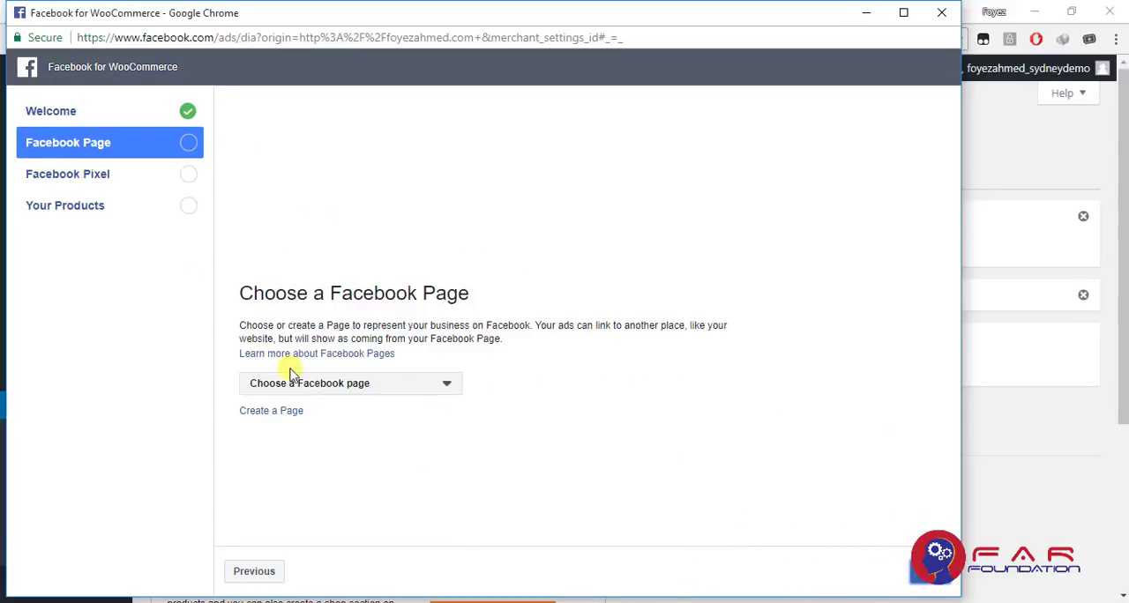
Choose the FAR Foundation Facebook page, remove its existing store connection and continue to the pixel settings
left_click(348, 383)
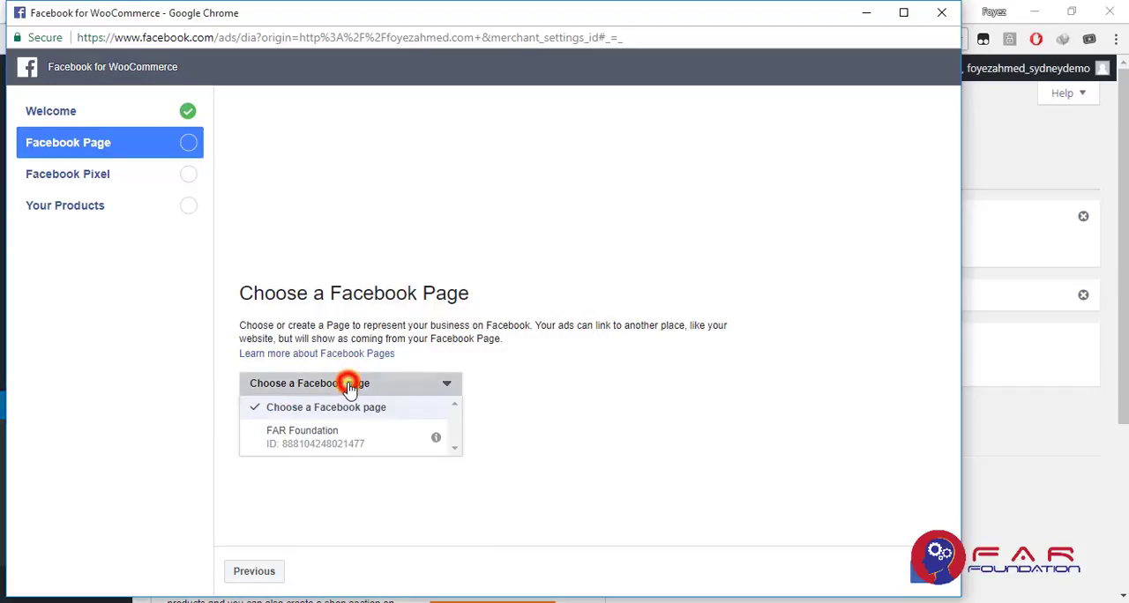
left_click(340, 439)
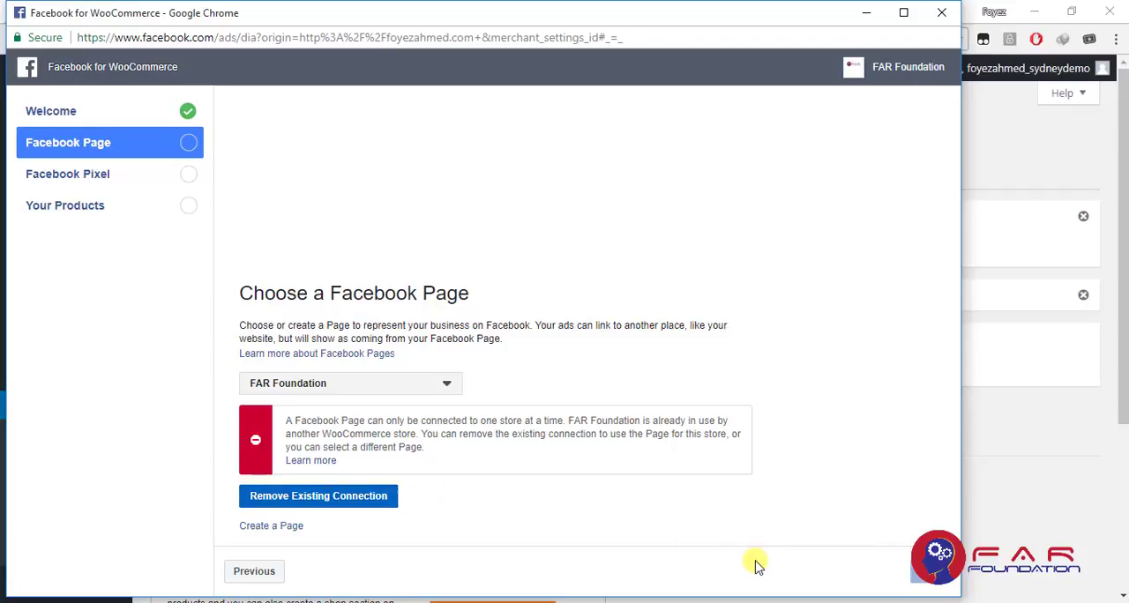
left_click(360, 501)
left_click(626, 344)
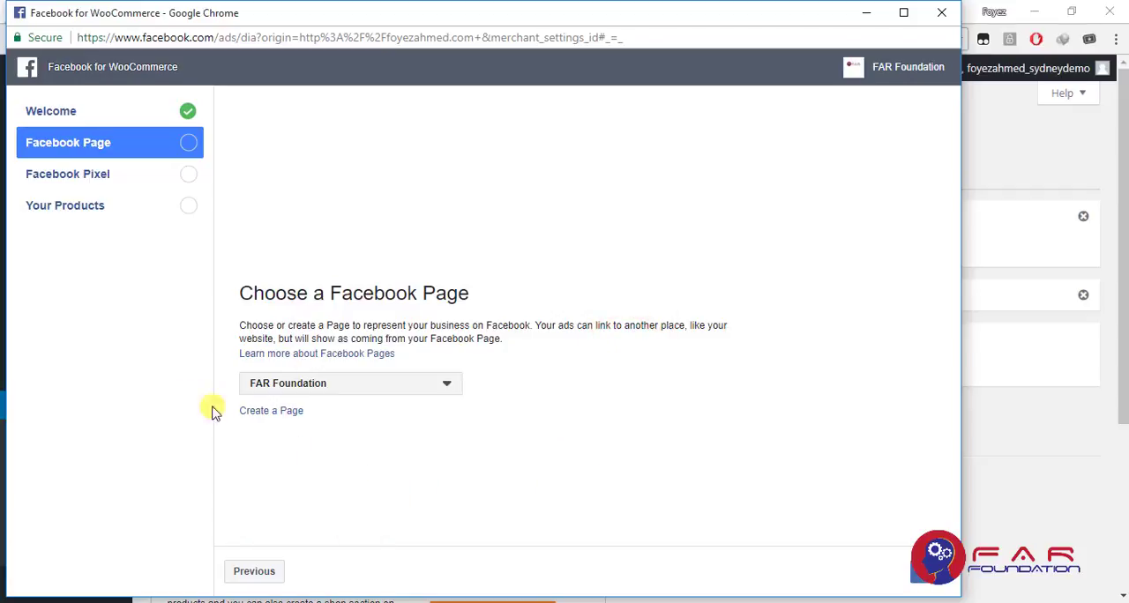
left_click(306, 391)
left_click(306, 390)
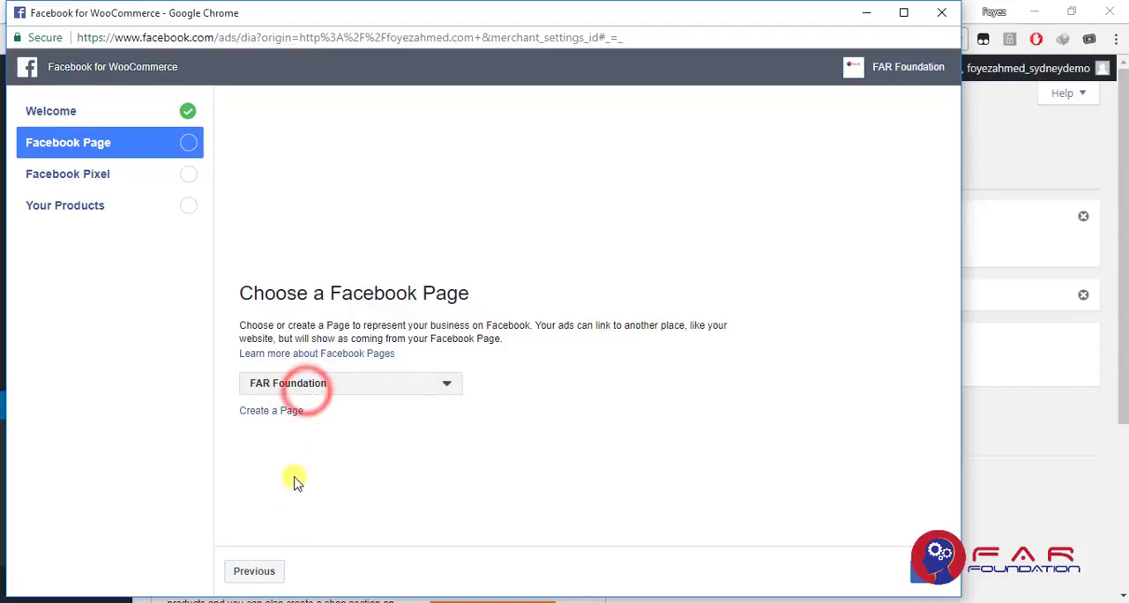
left_click(918, 572)
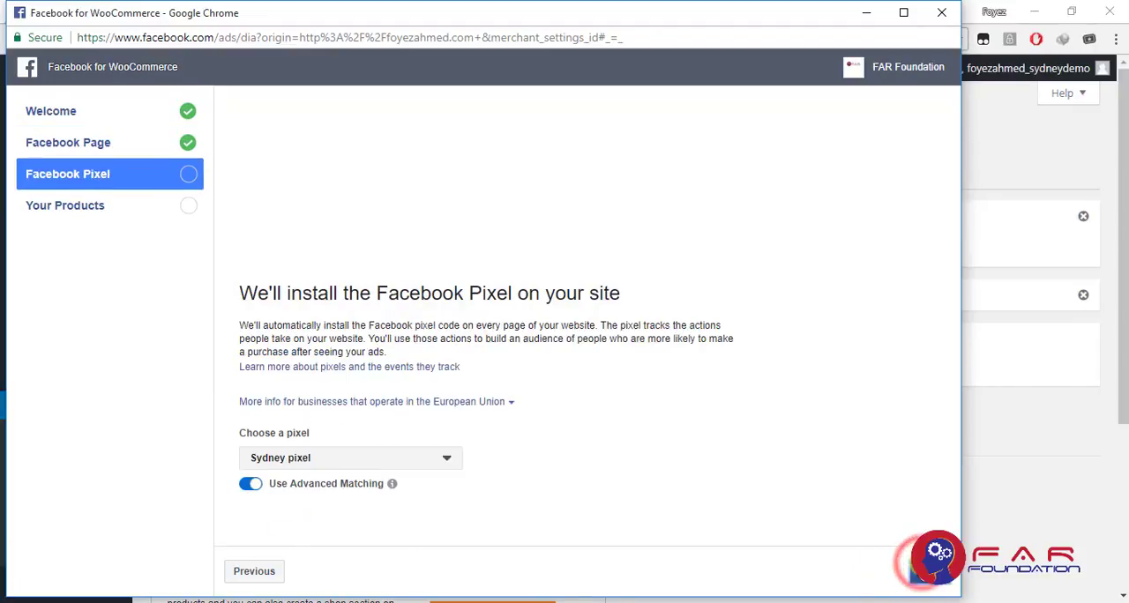
Check the available pixels, keep Sydney pixel with Advanced Matching on and continue to the product import
left_click(327, 431)
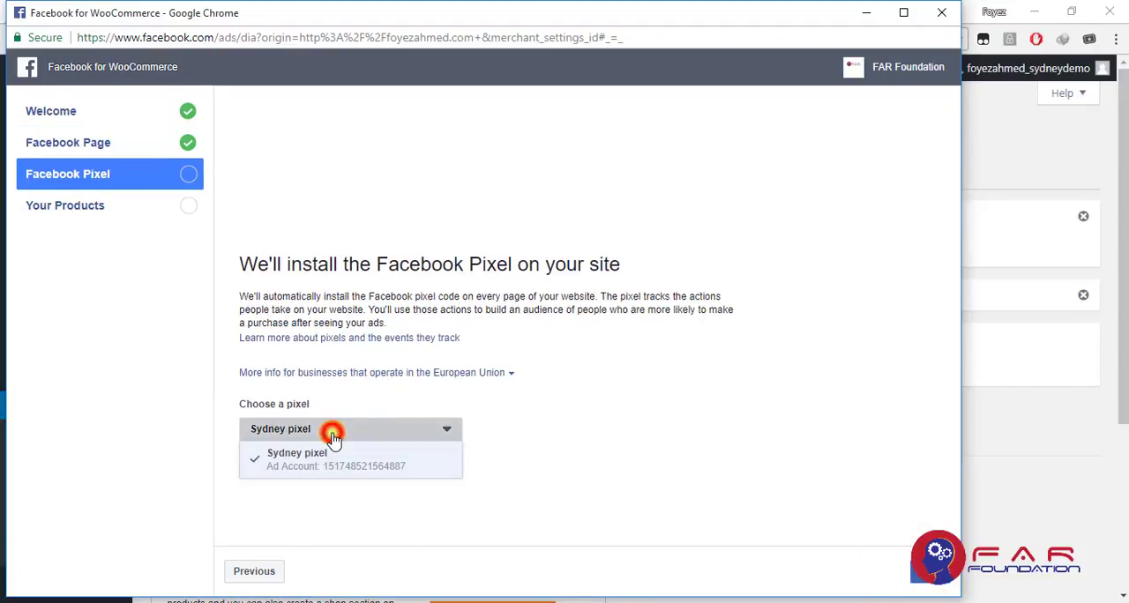
left_click(332, 430)
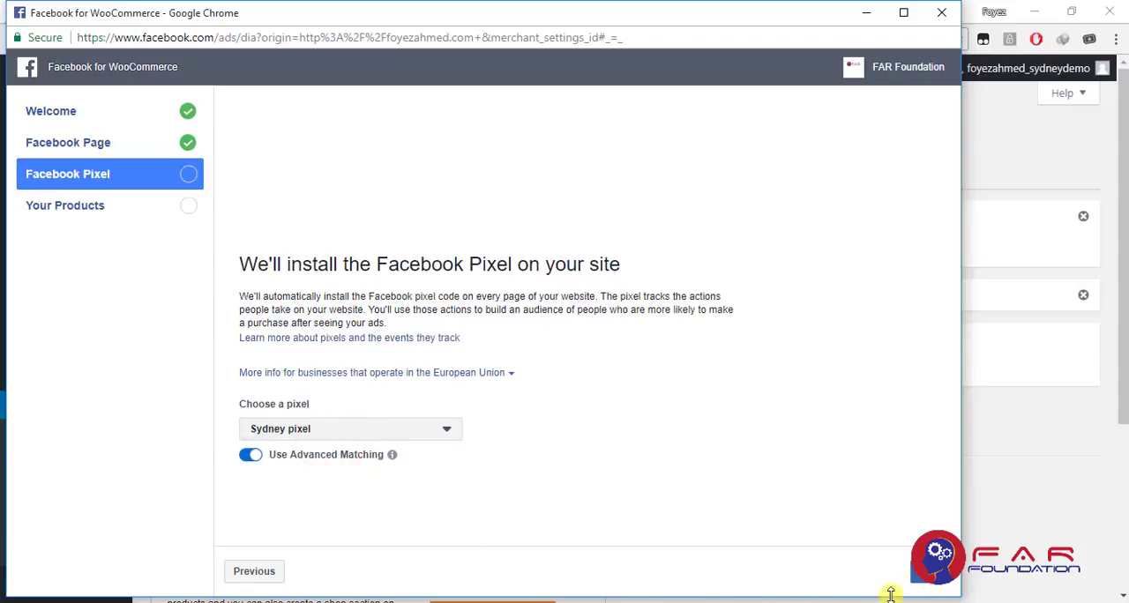
left_click(921, 575)
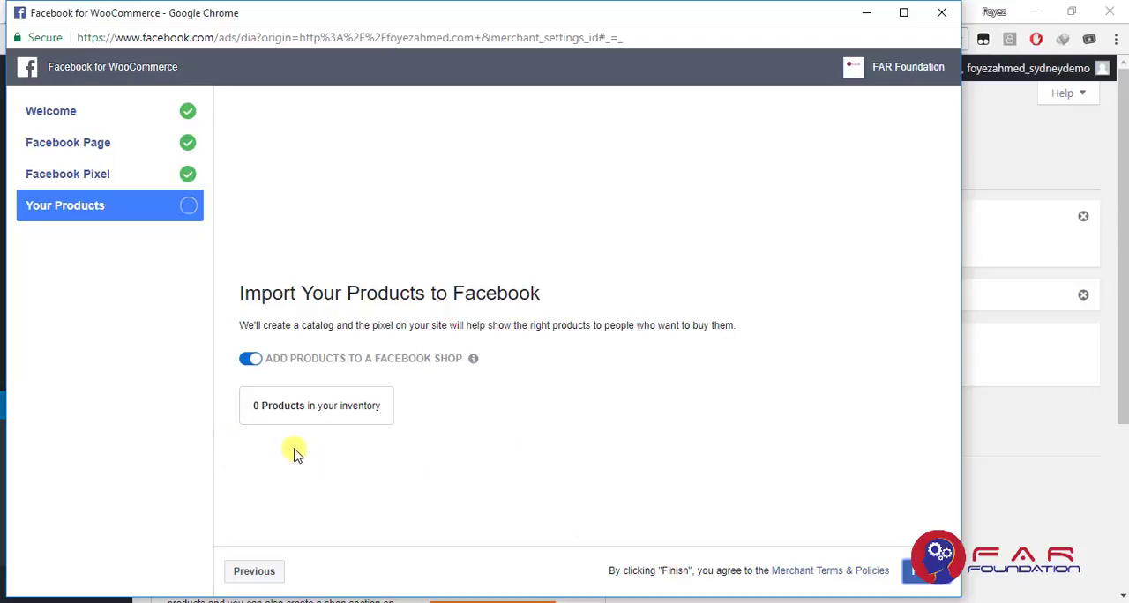
Turn off adding products to a Facebook shop, finish the setup and continue to the summary
left_click(243, 366)
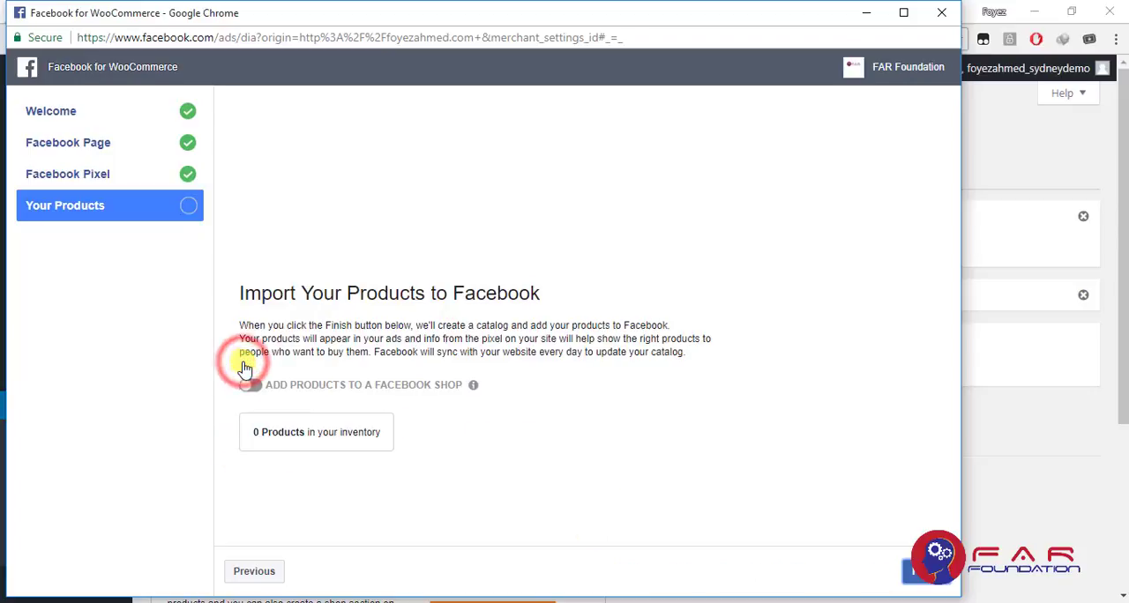
left_click(917, 574)
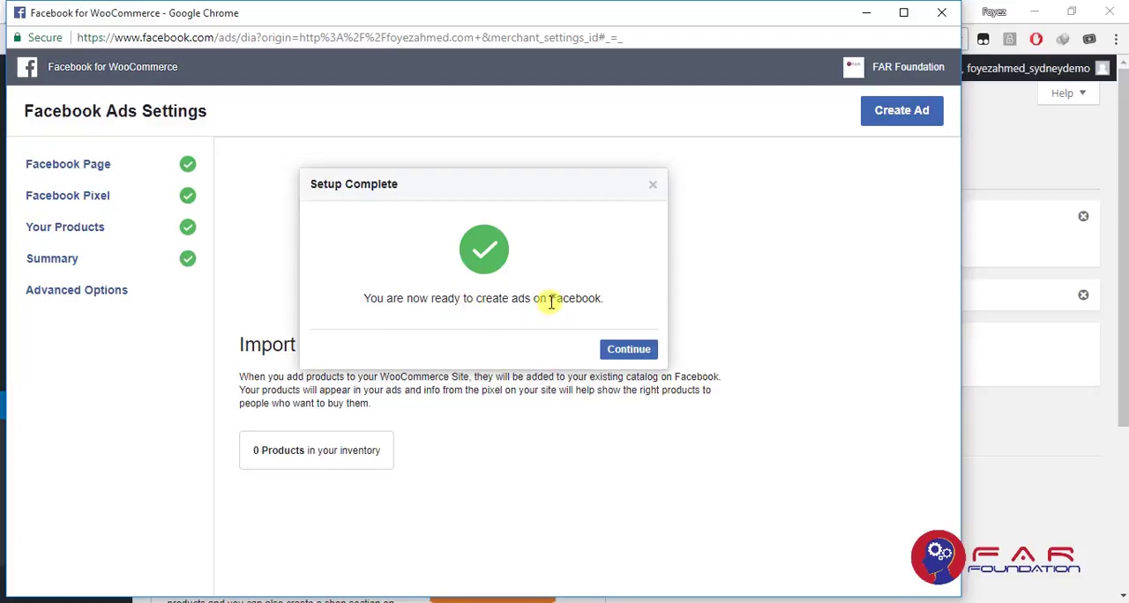
left_click(634, 350)
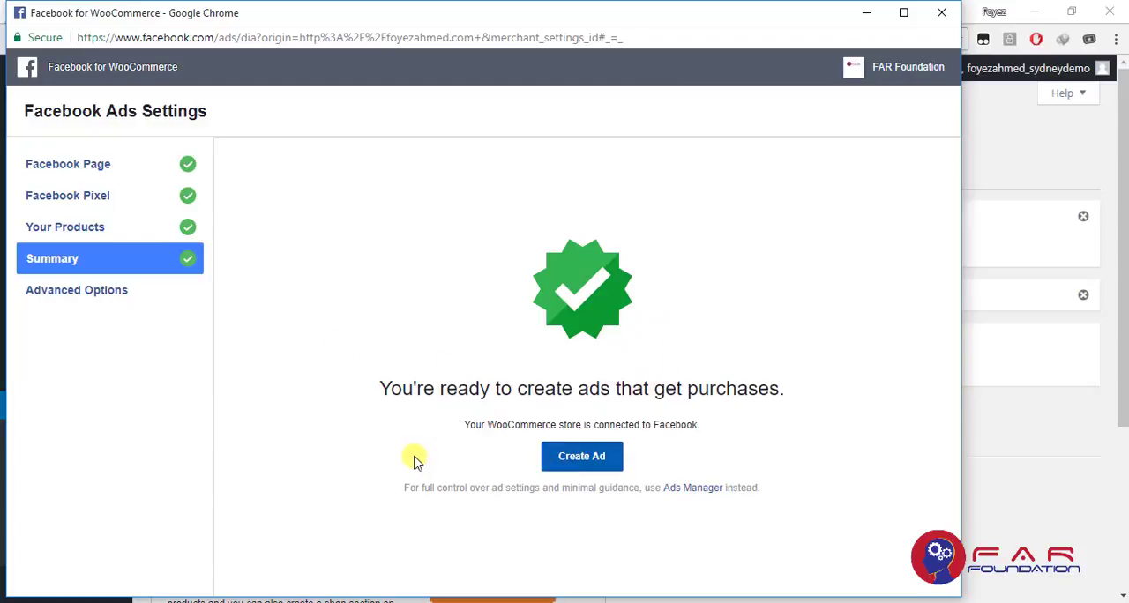
Open the ad creation dialog for an ongoing promotion, look over its first page and close it
left_click(584, 455)
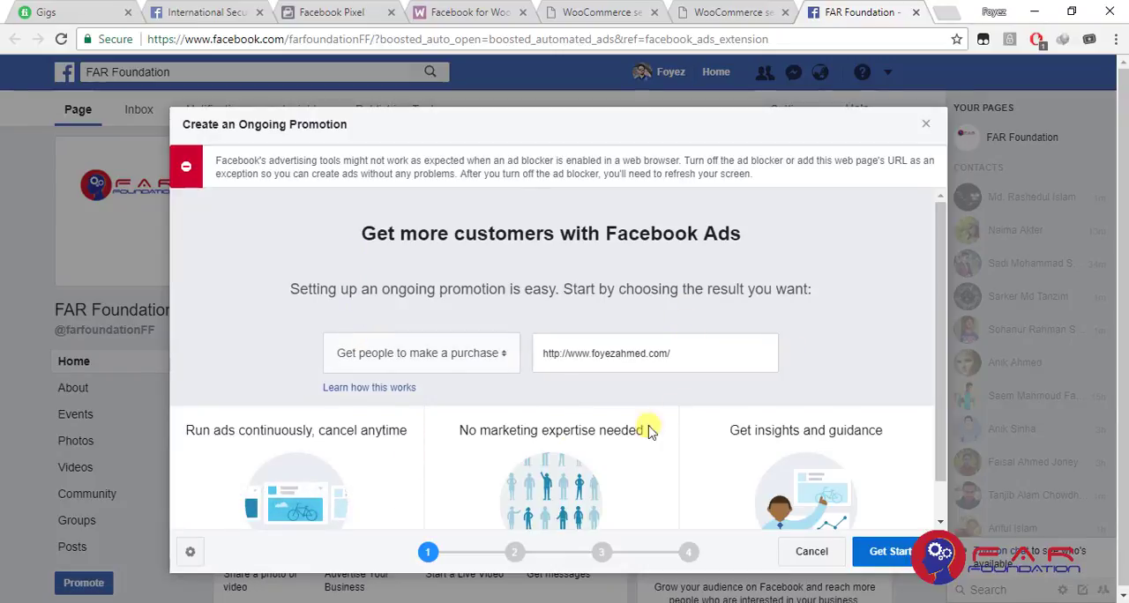
scroll(490, 358, "down", 1)
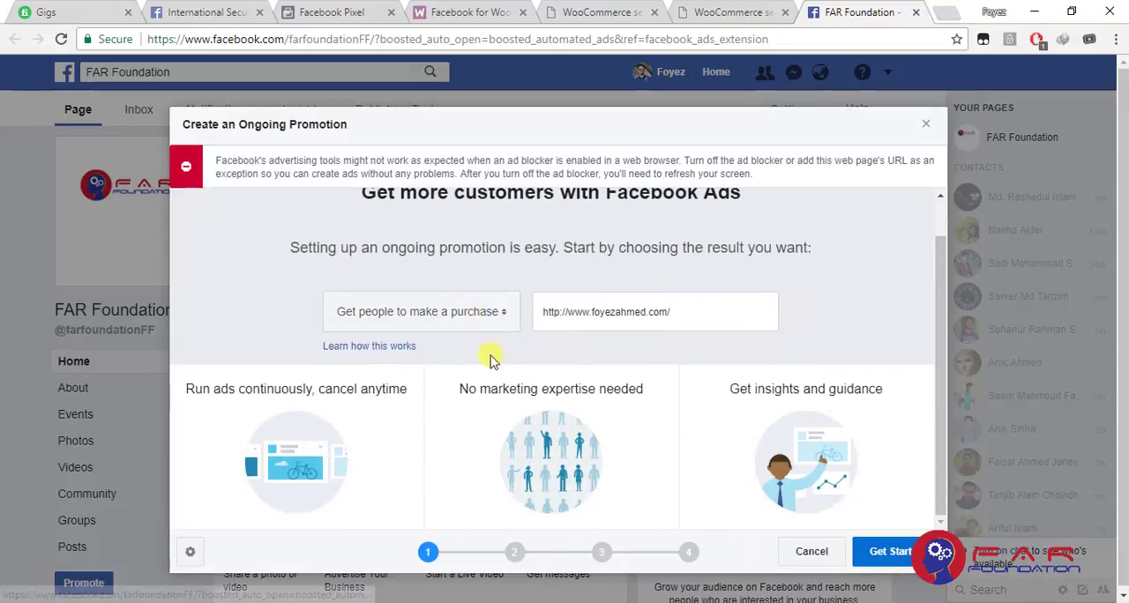
left_click(926, 130)
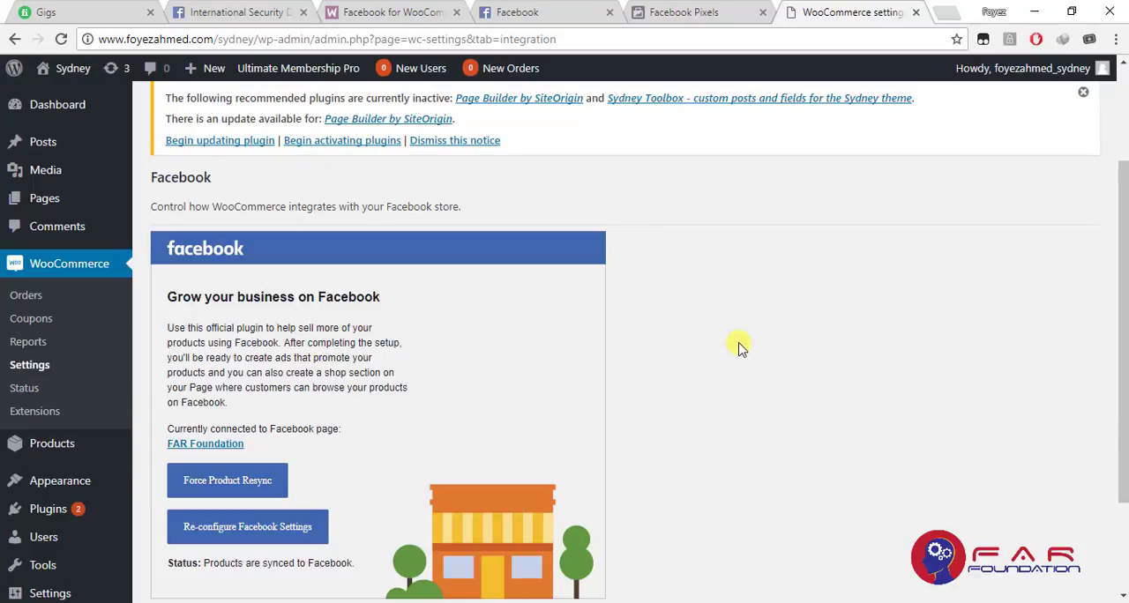
Examine the Facebook Pixels data sources and the Custom Conversions page in Events Manager
left_click(550, 10)
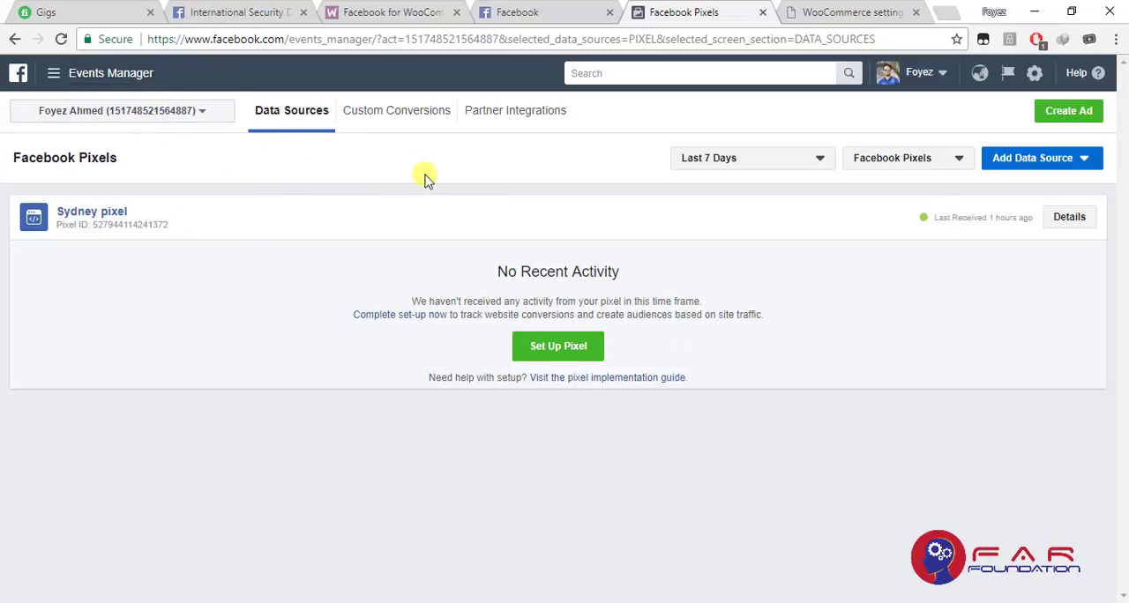
left_click(398, 112)
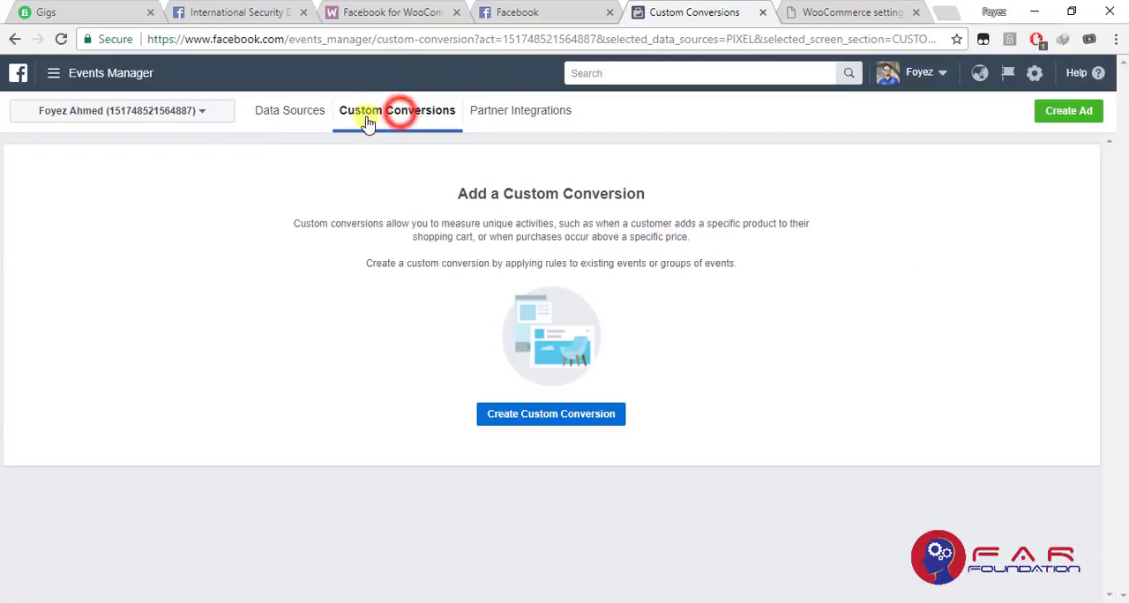
left_click(262, 117)
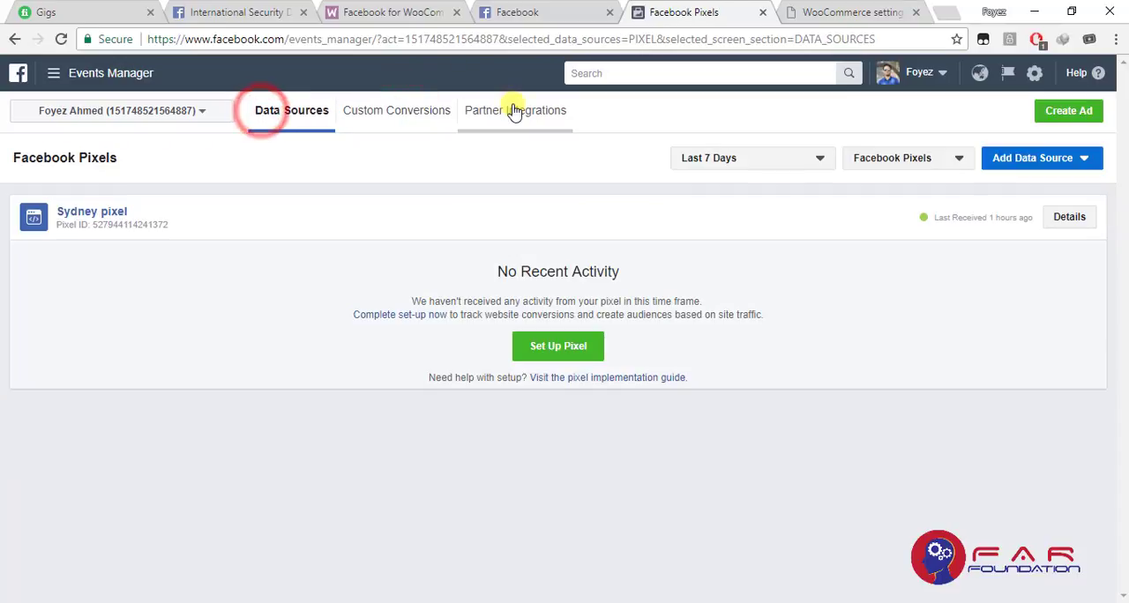